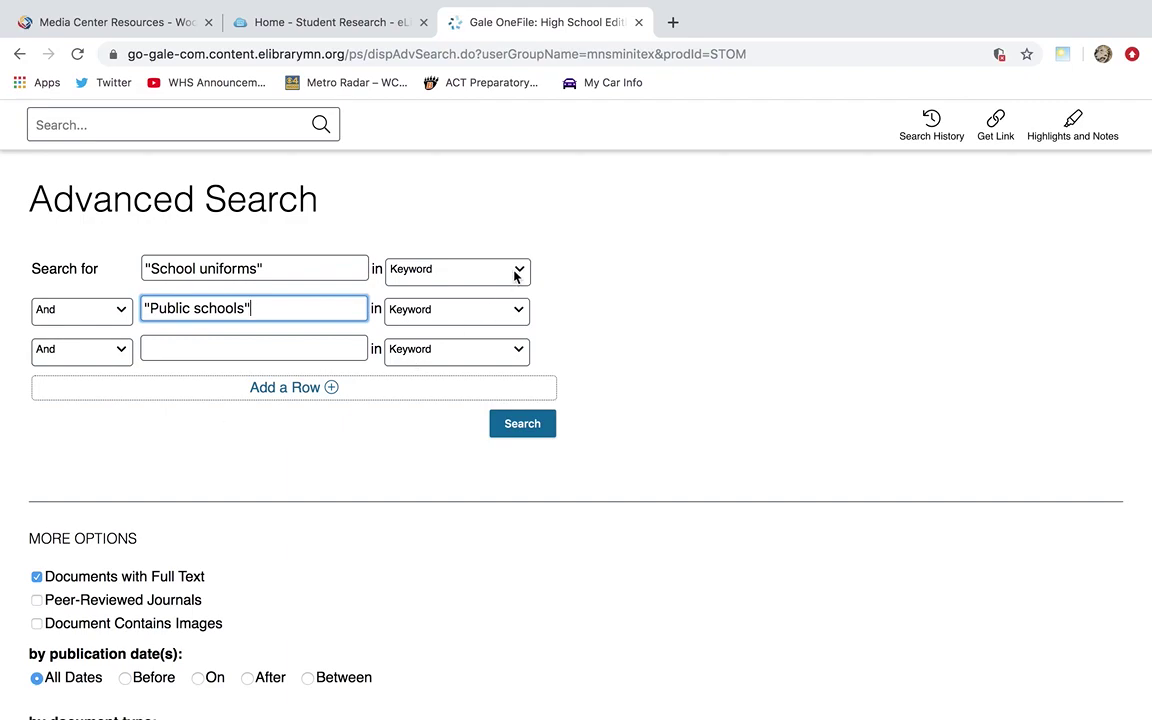
Search 'School uniforms' as Subject AND 'Public schools' in Entire Document
left_click(522, 271)
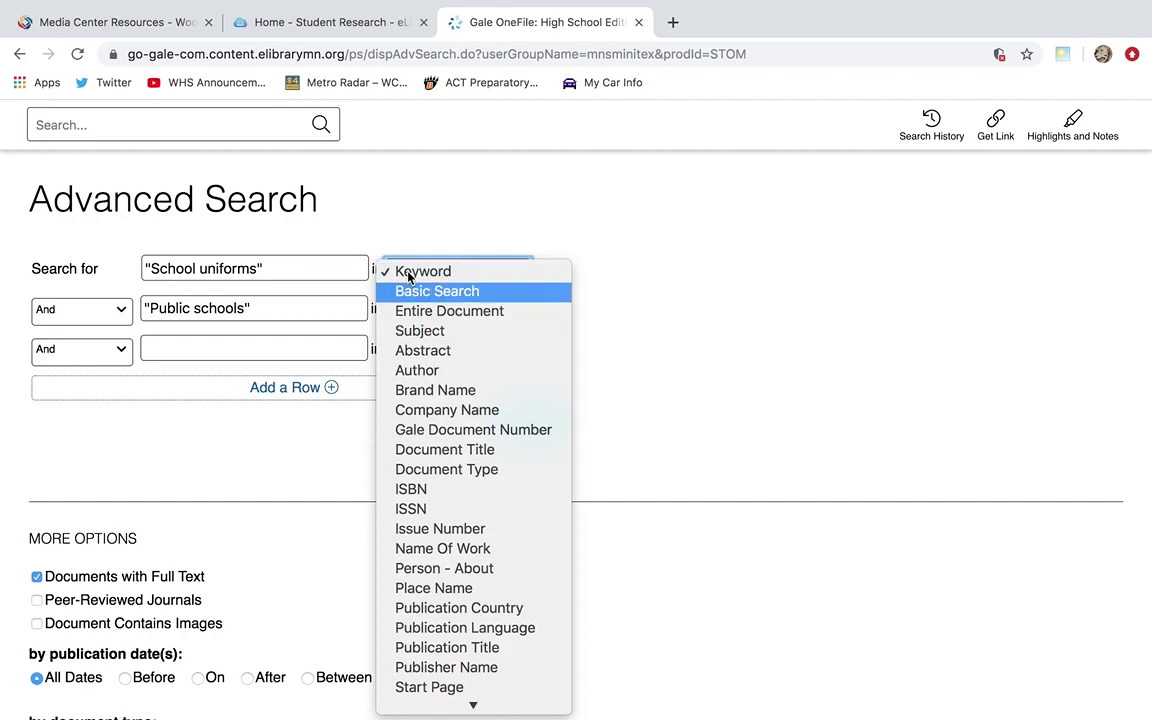
left_click(420, 333)
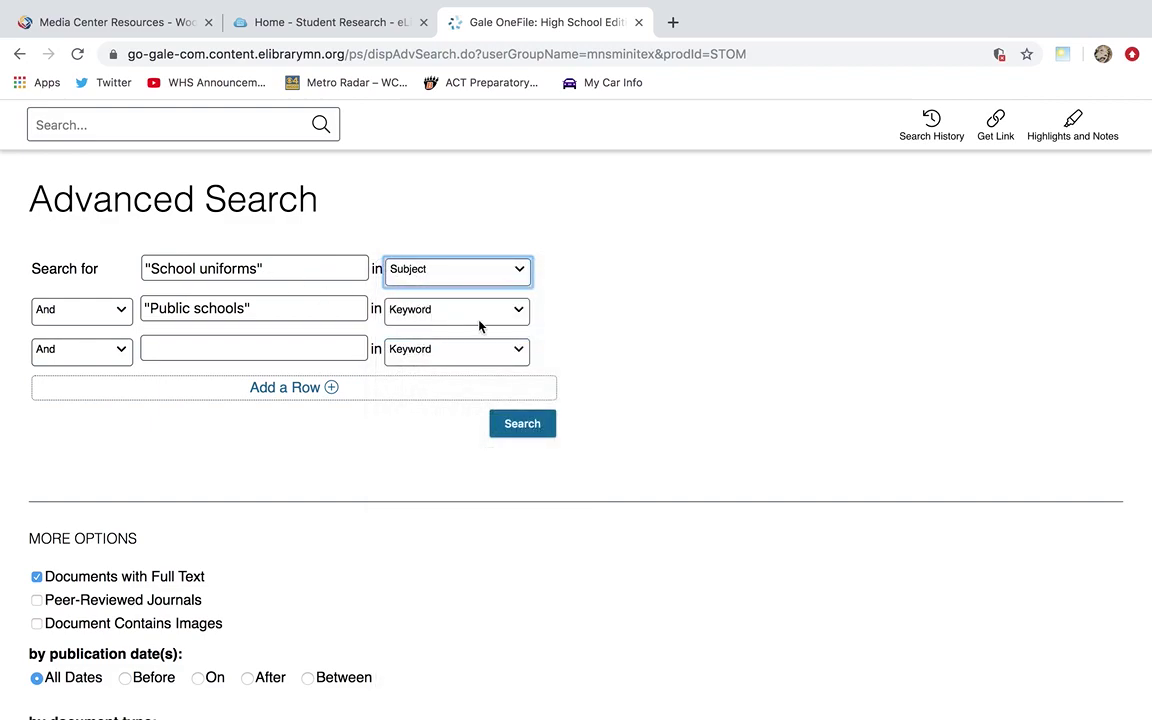
left_click(486, 313)
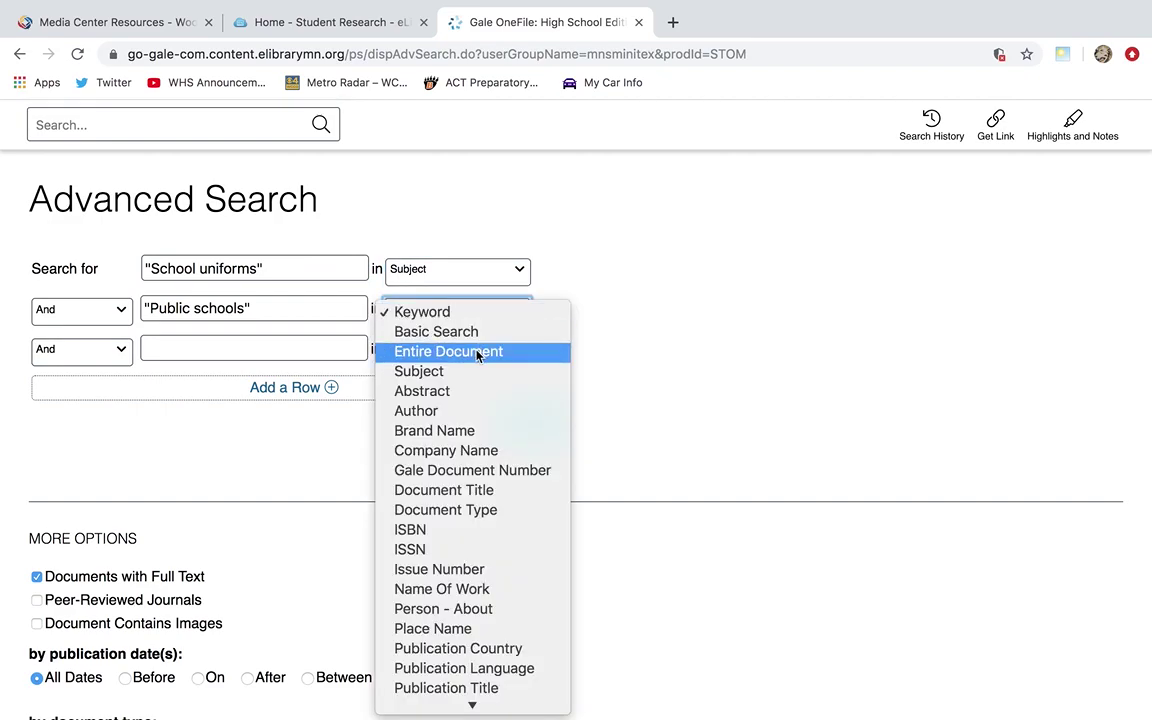
left_click(477, 352)
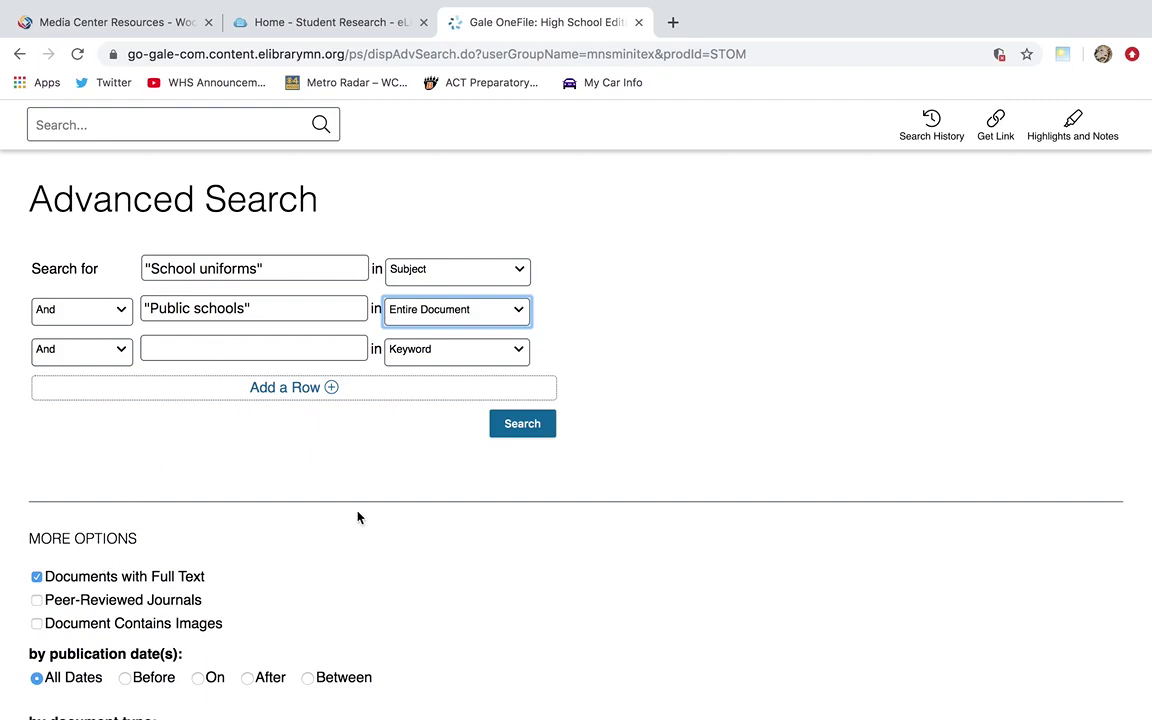
left_click(522, 426)
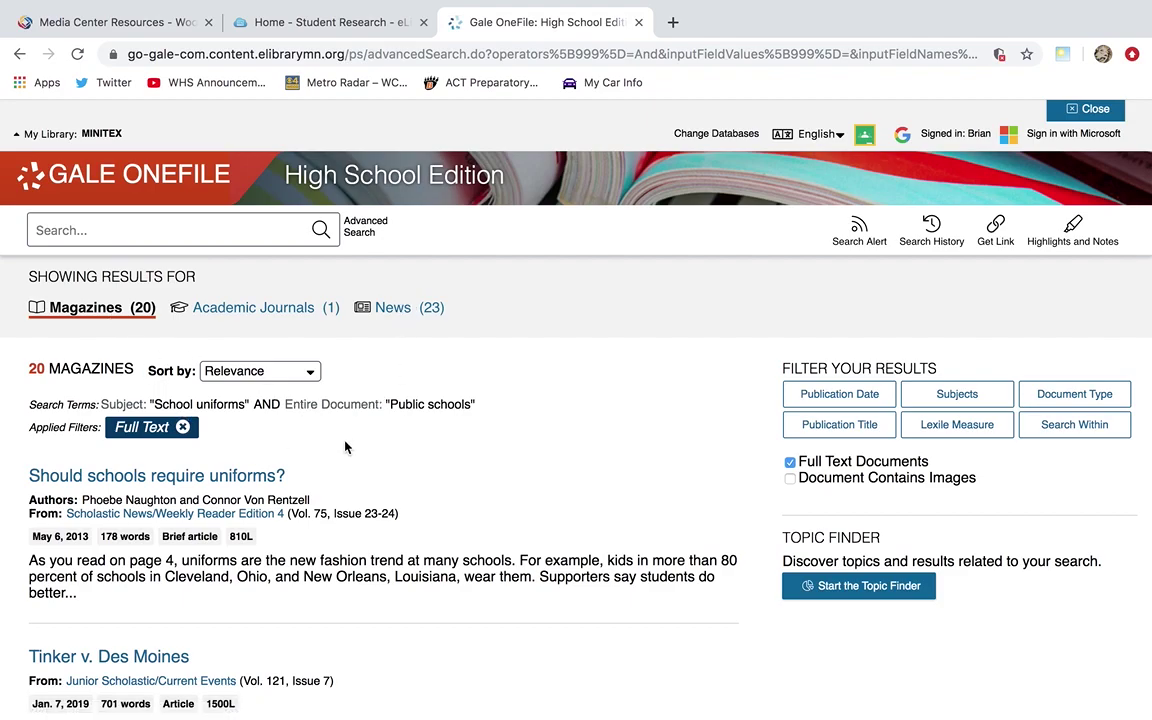
Browse the Magazines results and open 'Should schools require uniforms?'
scroll(345, 447, "down", 3)
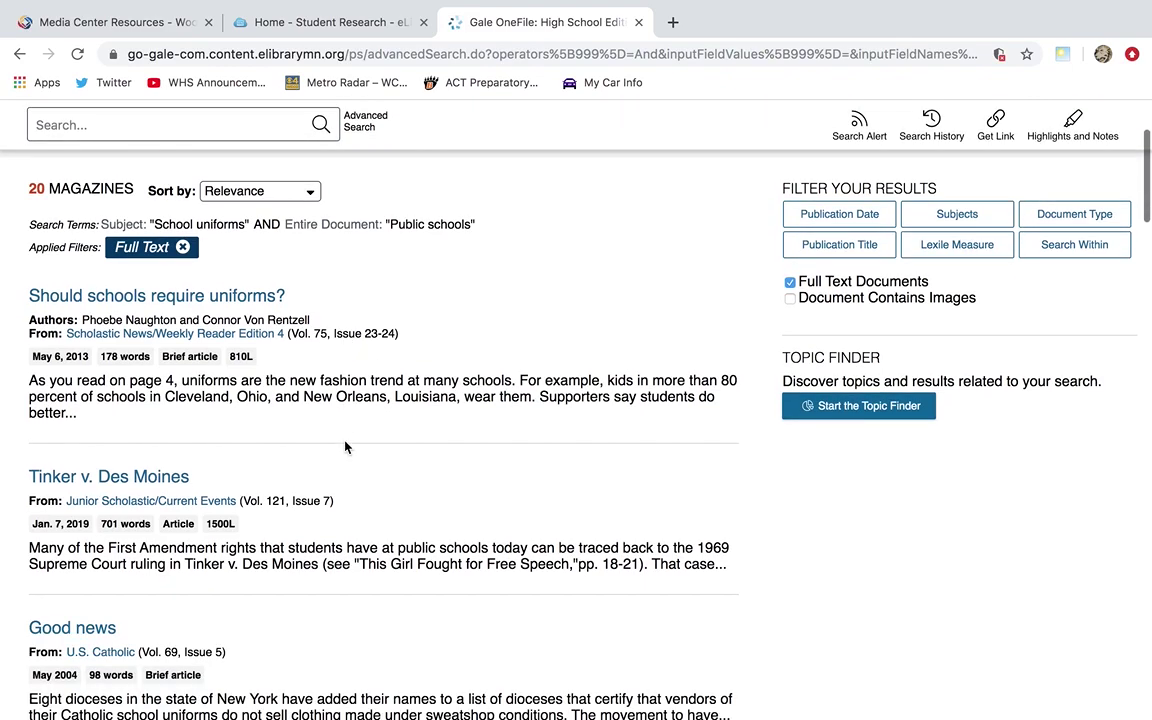
scroll(345, 447, "down", 1)
scroll(345, 447, "up", 2)
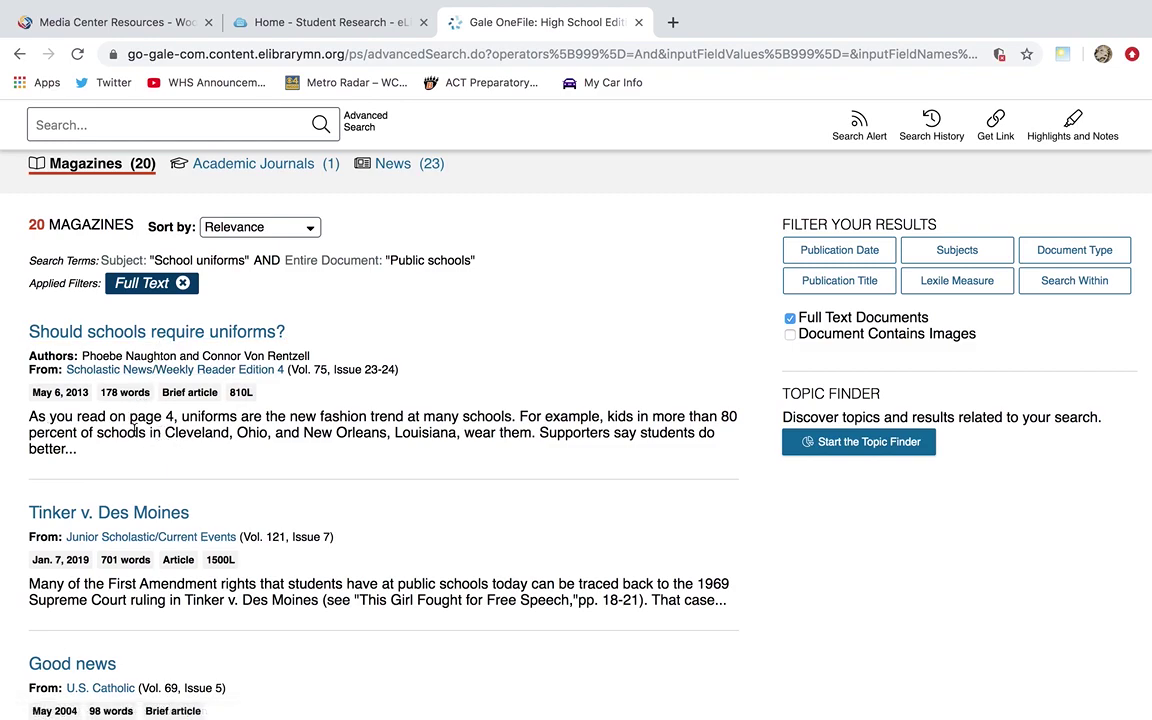
left_click(153, 332)
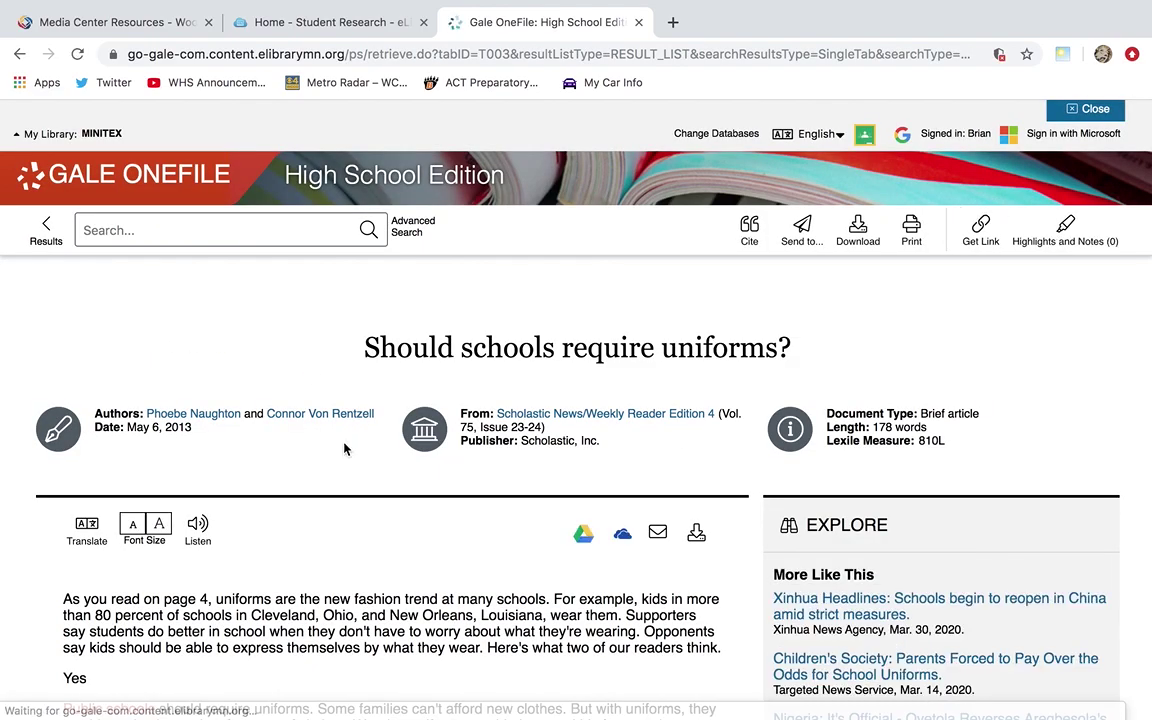
scroll(344, 449, "down", 1)
scroll(344, 449, "down", 4)
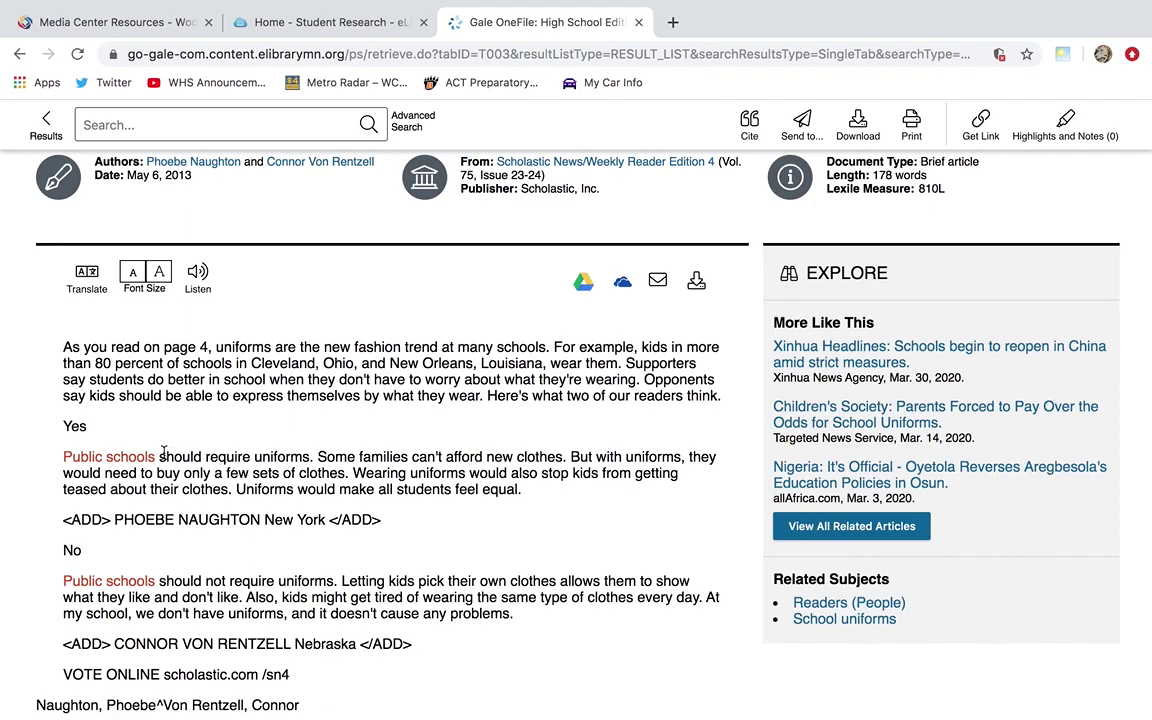
scroll(167, 562, "down", 3)
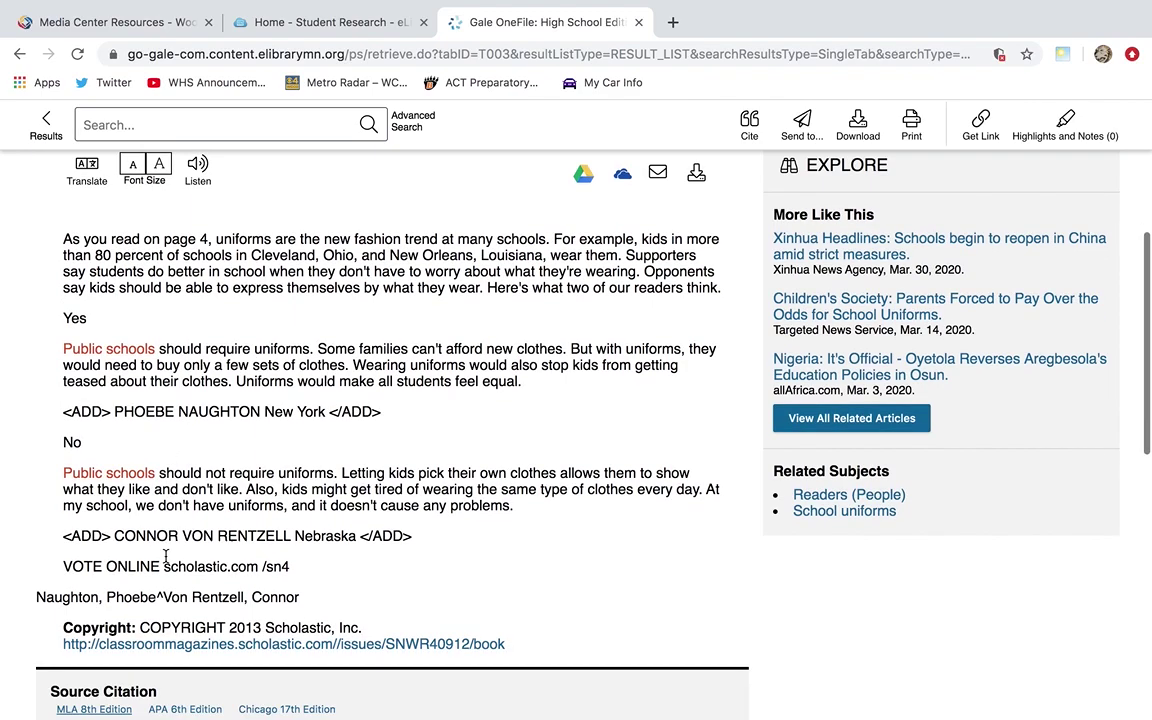
scroll(167, 562, "up", 3)
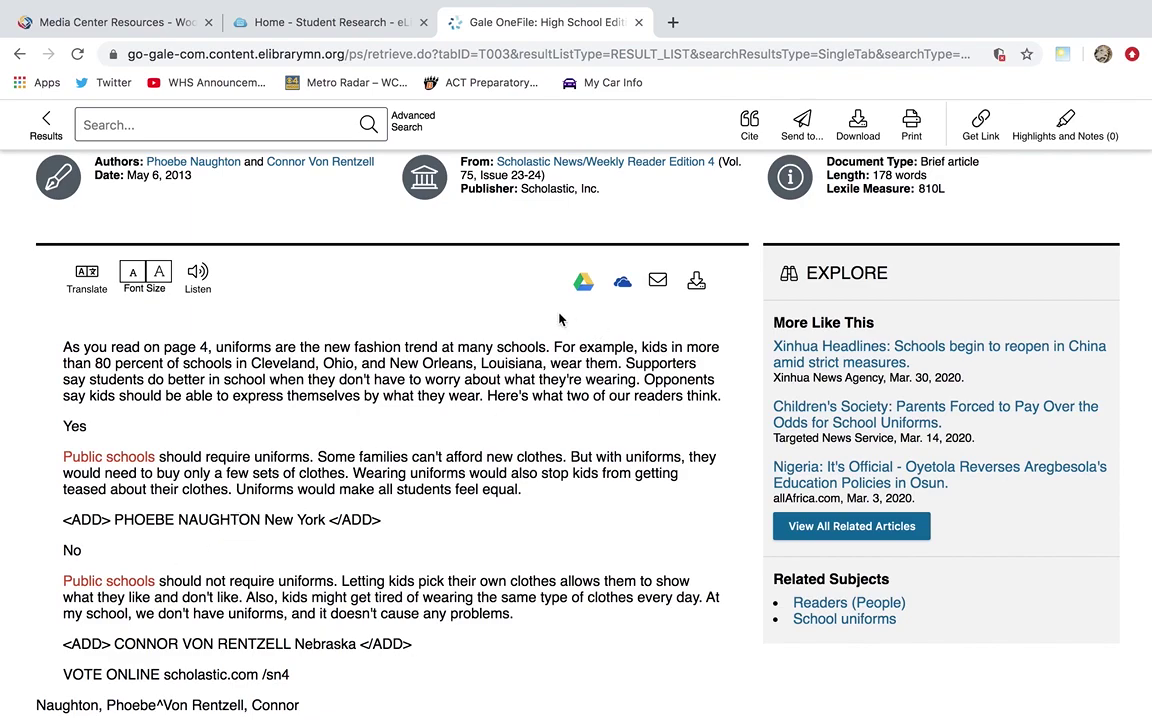
scroll(559, 319, "up", 2)
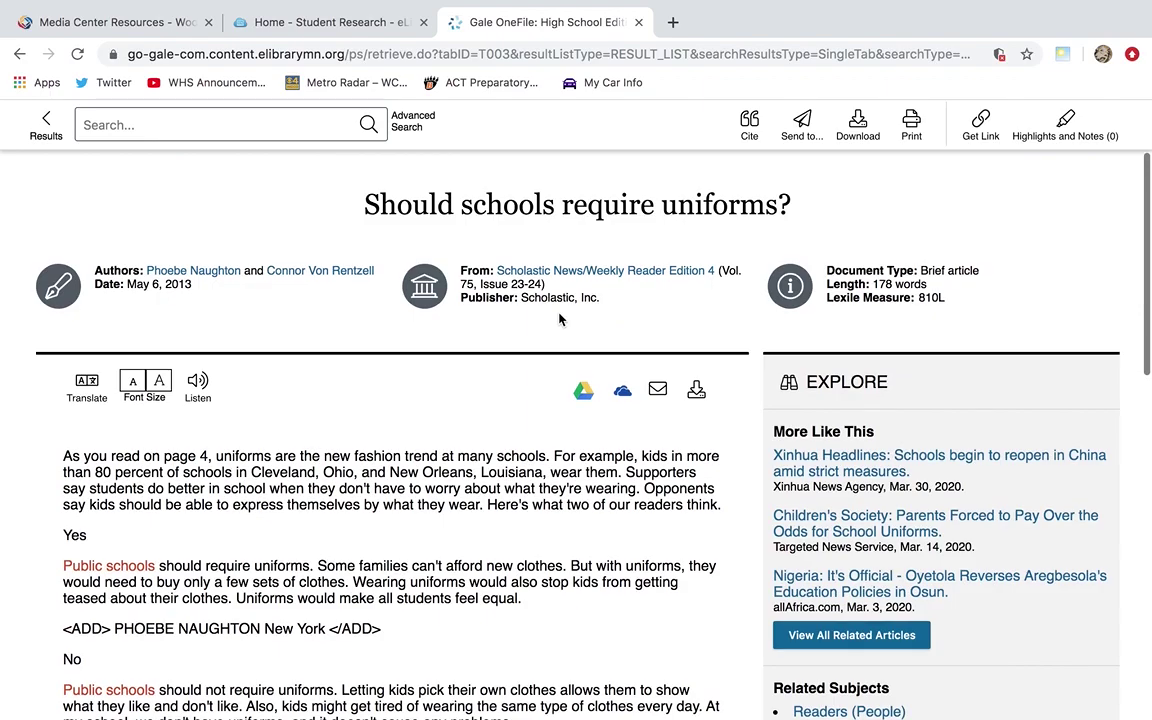
scroll(559, 319, "down", 1)
scroll(559, 319, "down", 10)
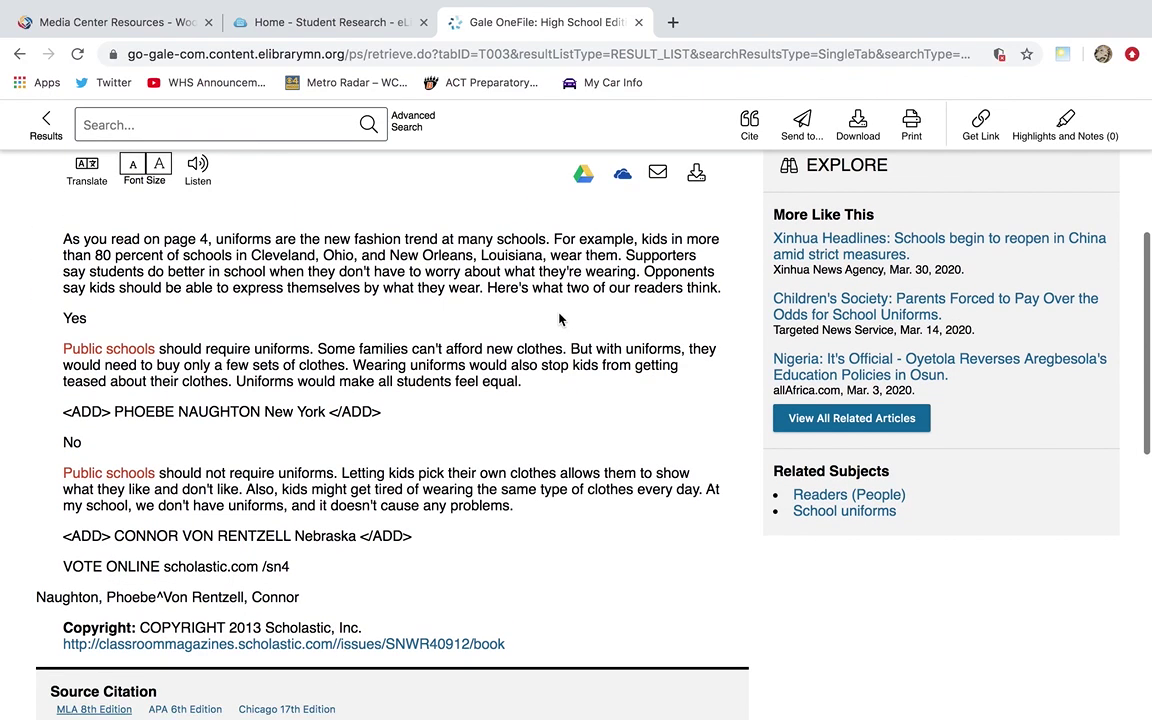
scroll(559, 319, "up", 10)
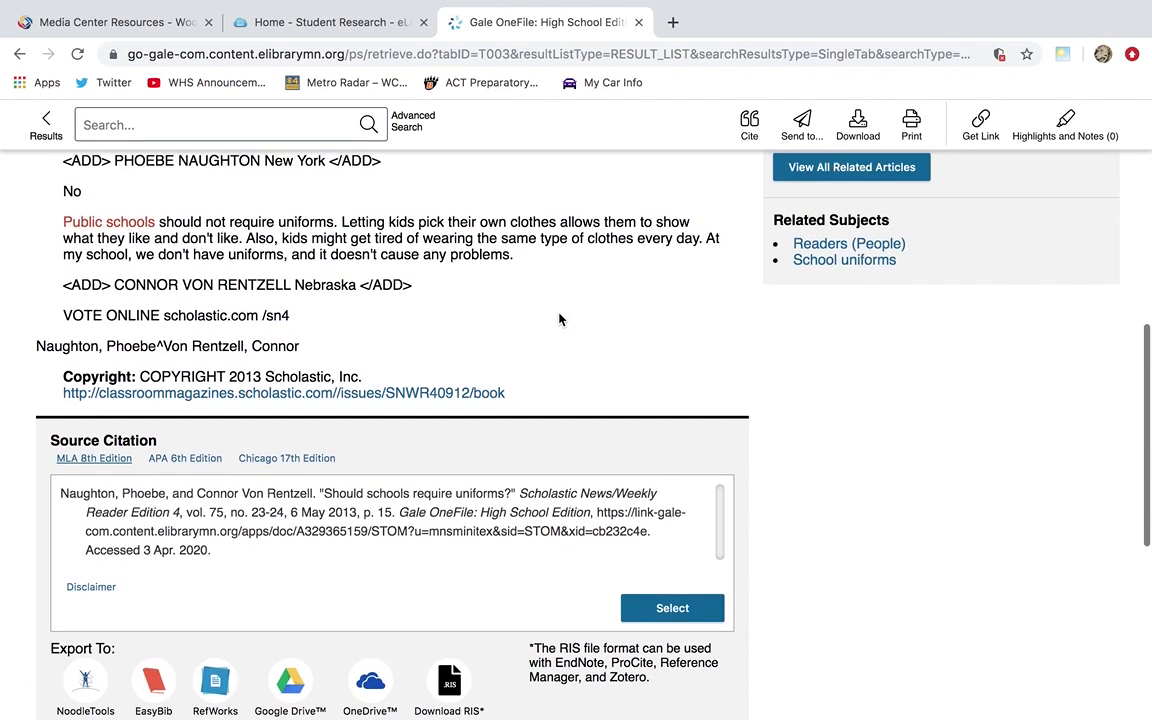
scroll(559, 319, "up", 4)
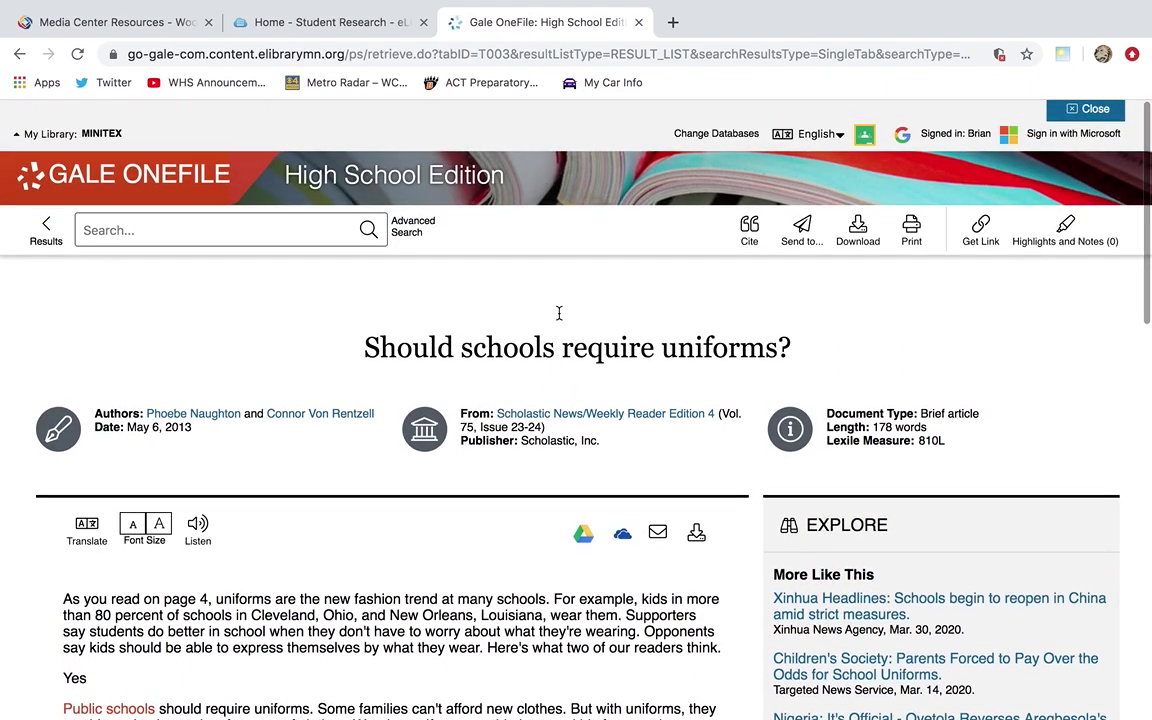
Export the article's MLA 8th Edition citation to Google Drive, then return to Advanced Search
left_click(750, 230)
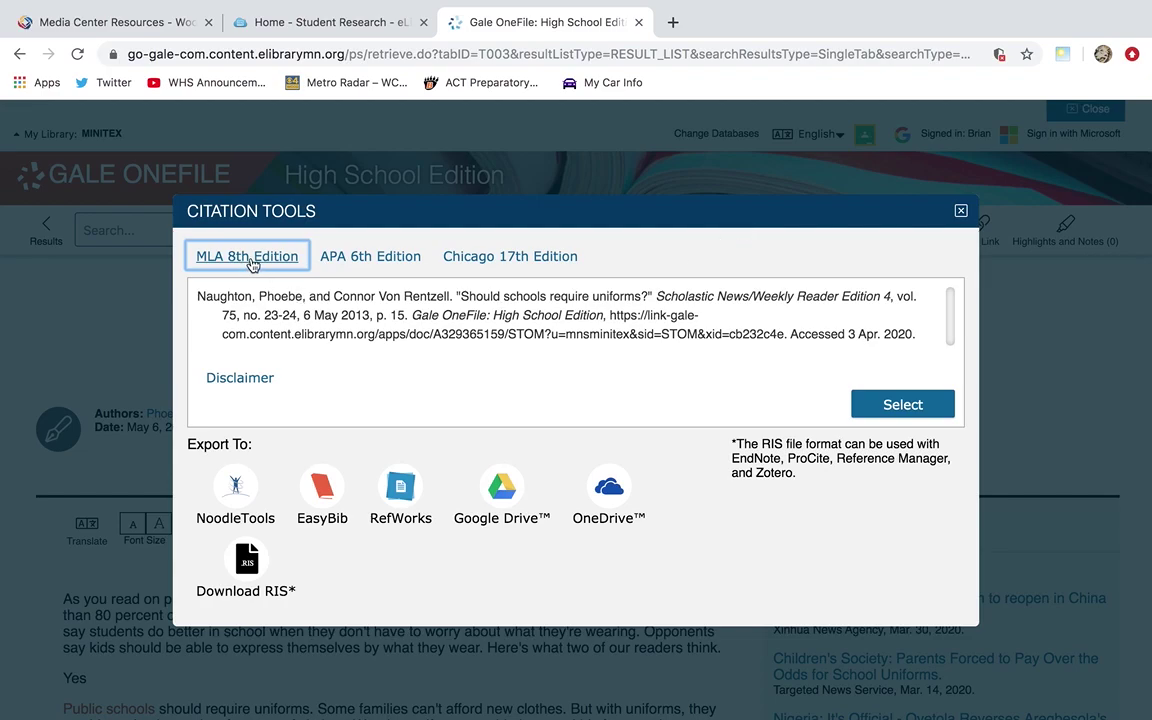
left_click(889, 405)
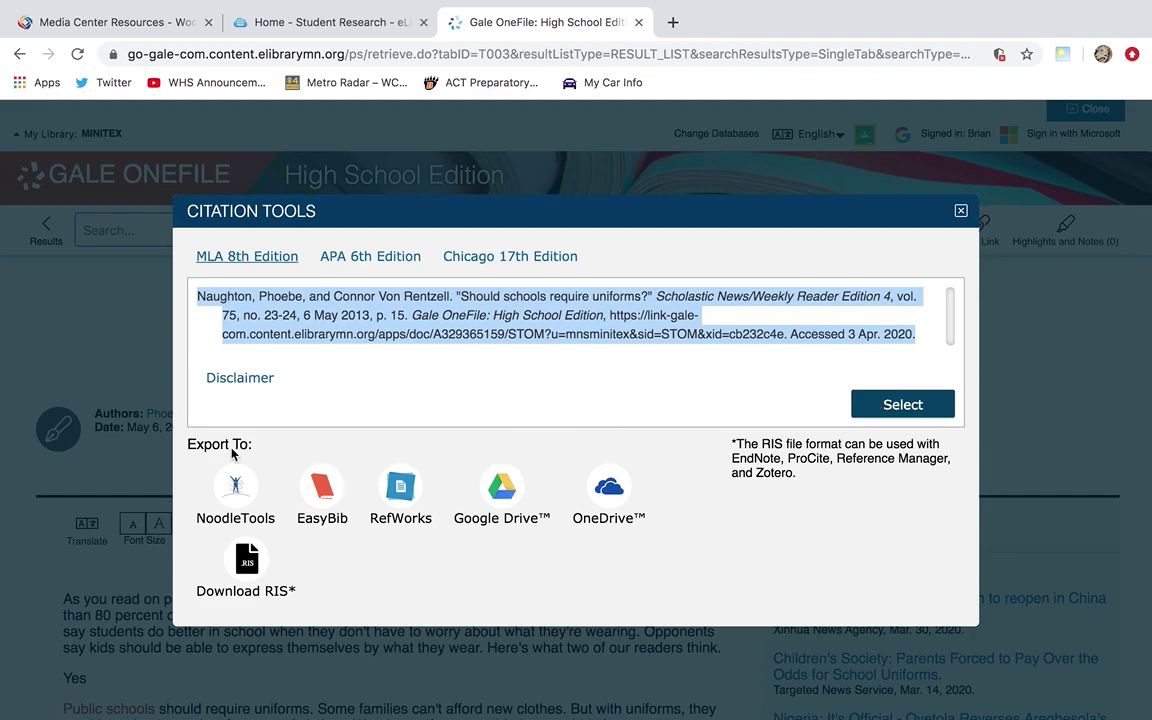
left_click(501, 490)
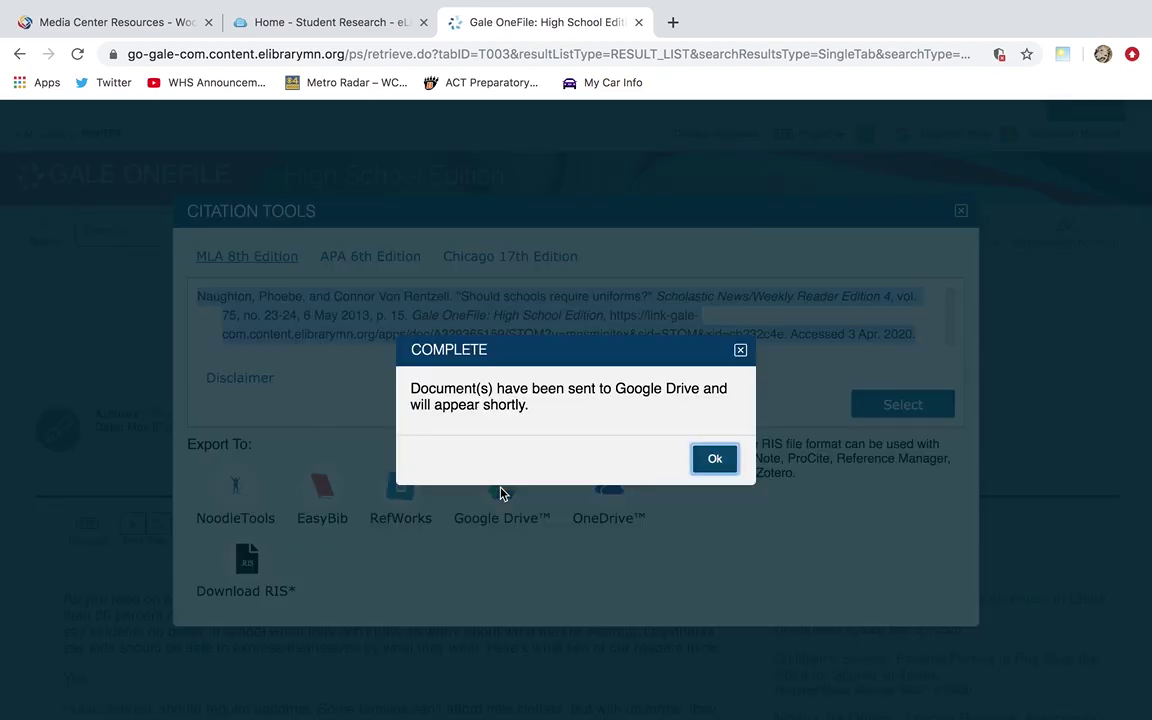
left_click(725, 462)
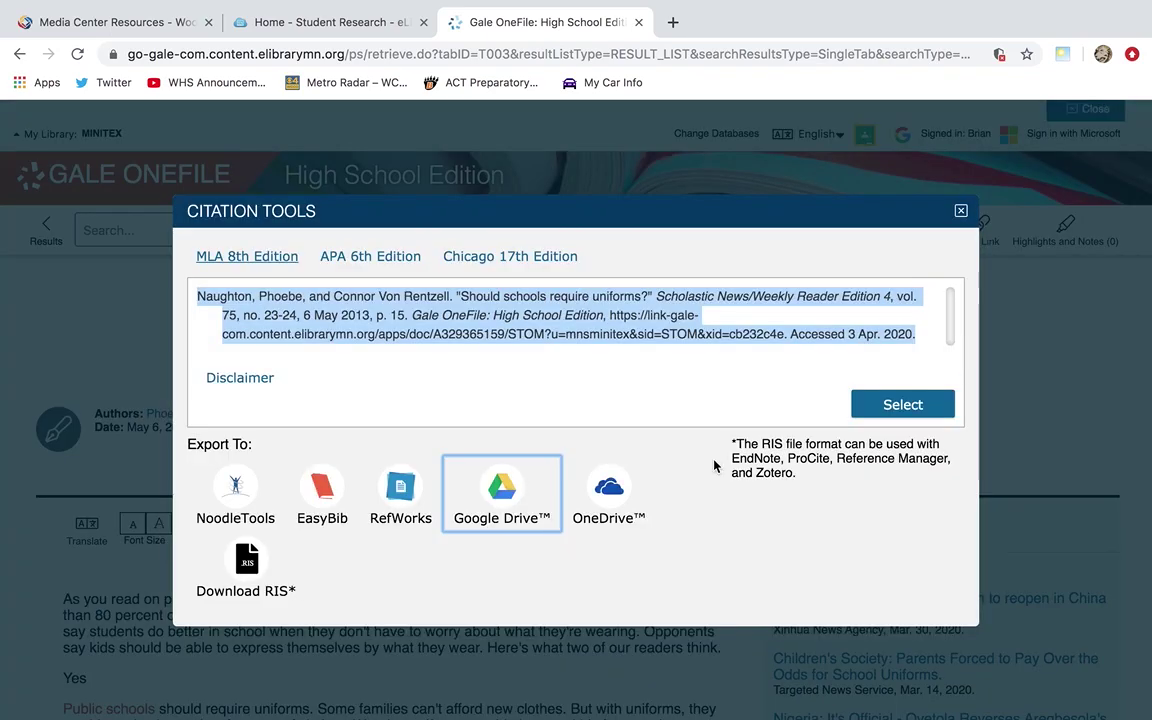
left_click(960, 213)
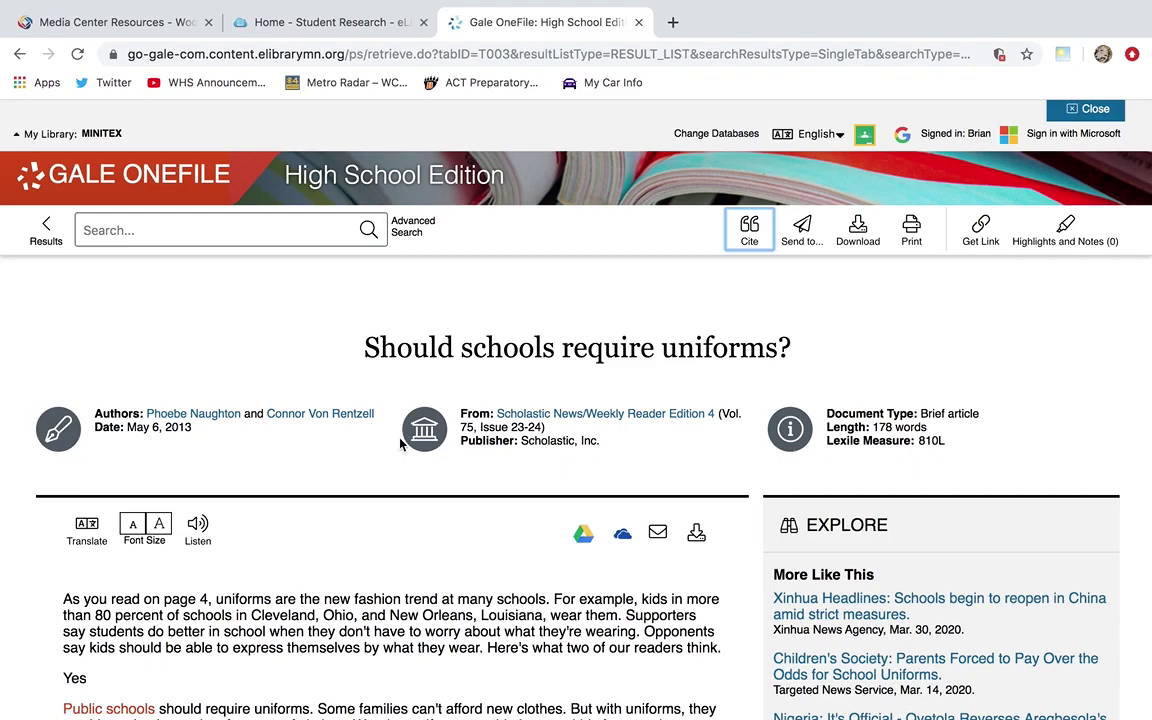
left_click(368, 226)
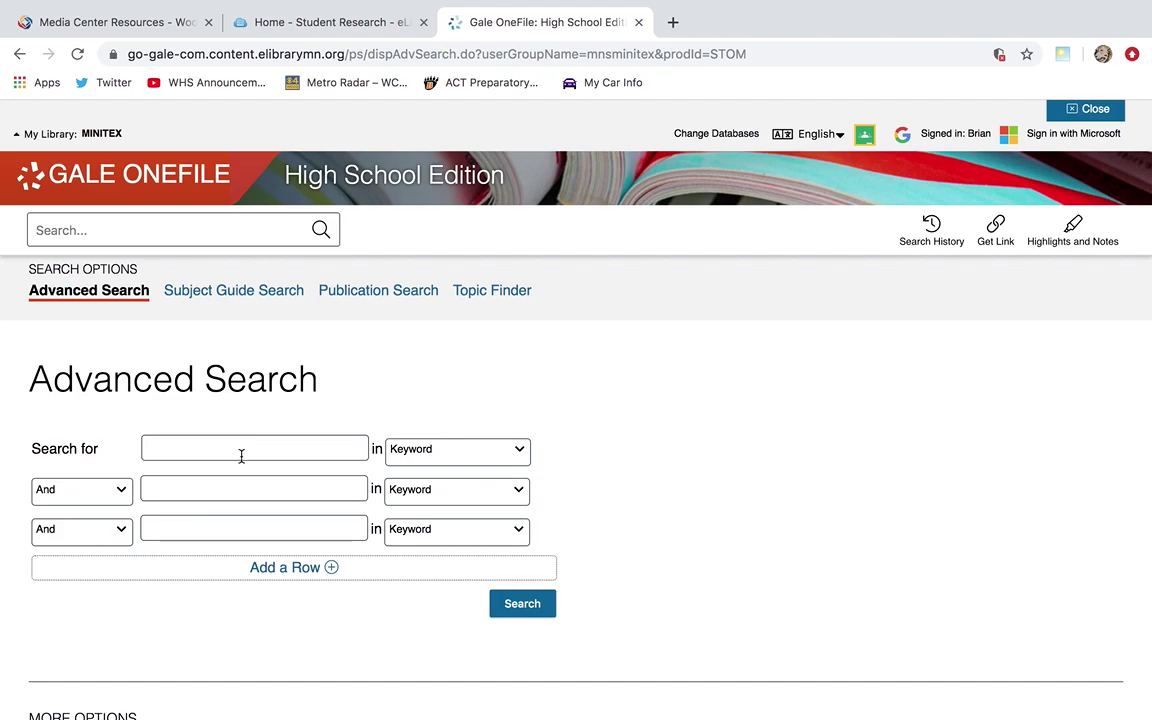
Switch to the 'Home - Student Research' tab and browse the High School database list
mouse_move(333, 2)
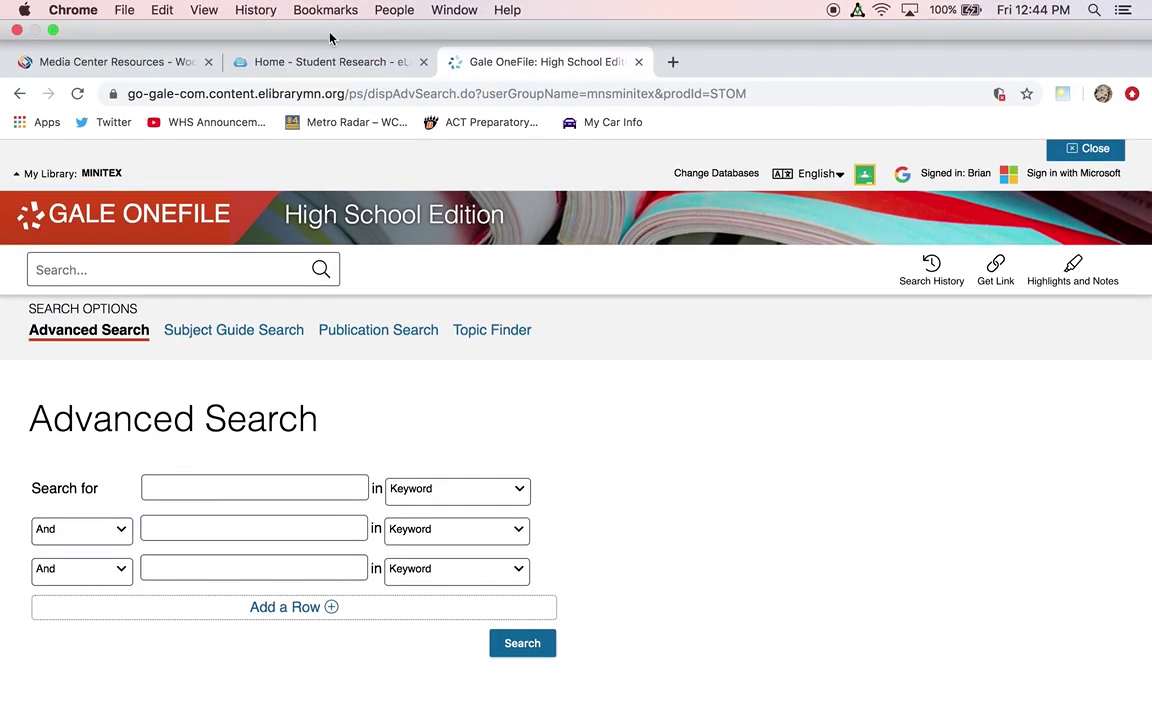
left_click(327, 62)
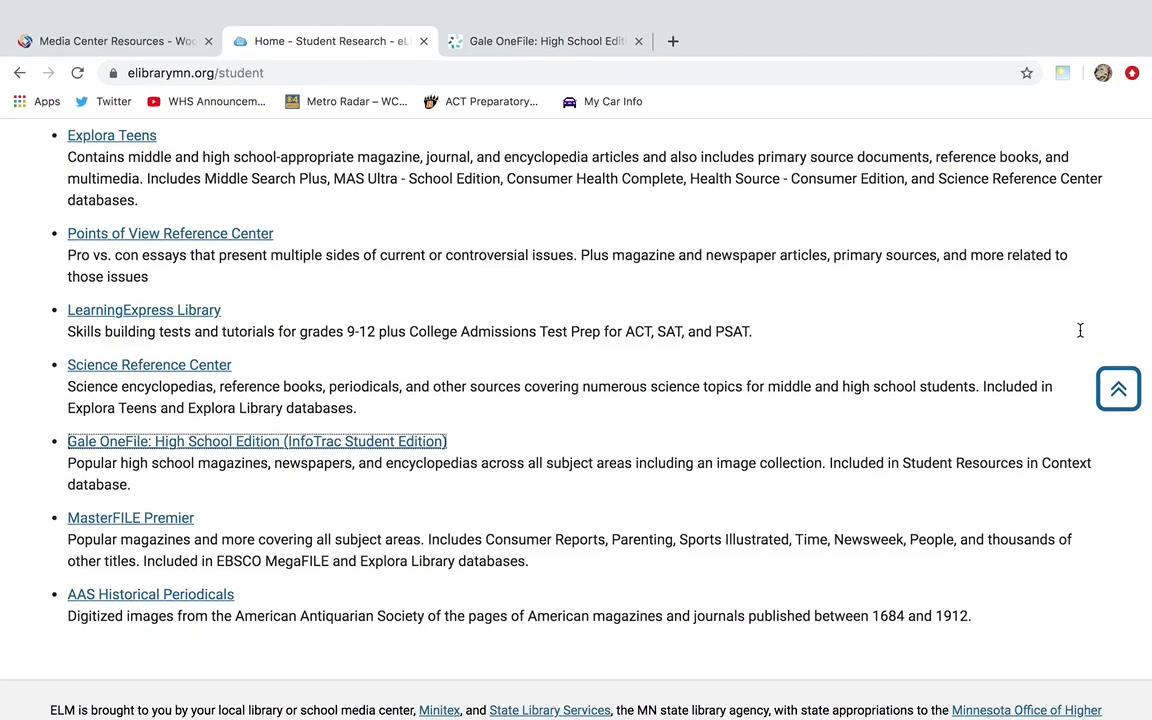
scroll(1071, 313, "up", 3)
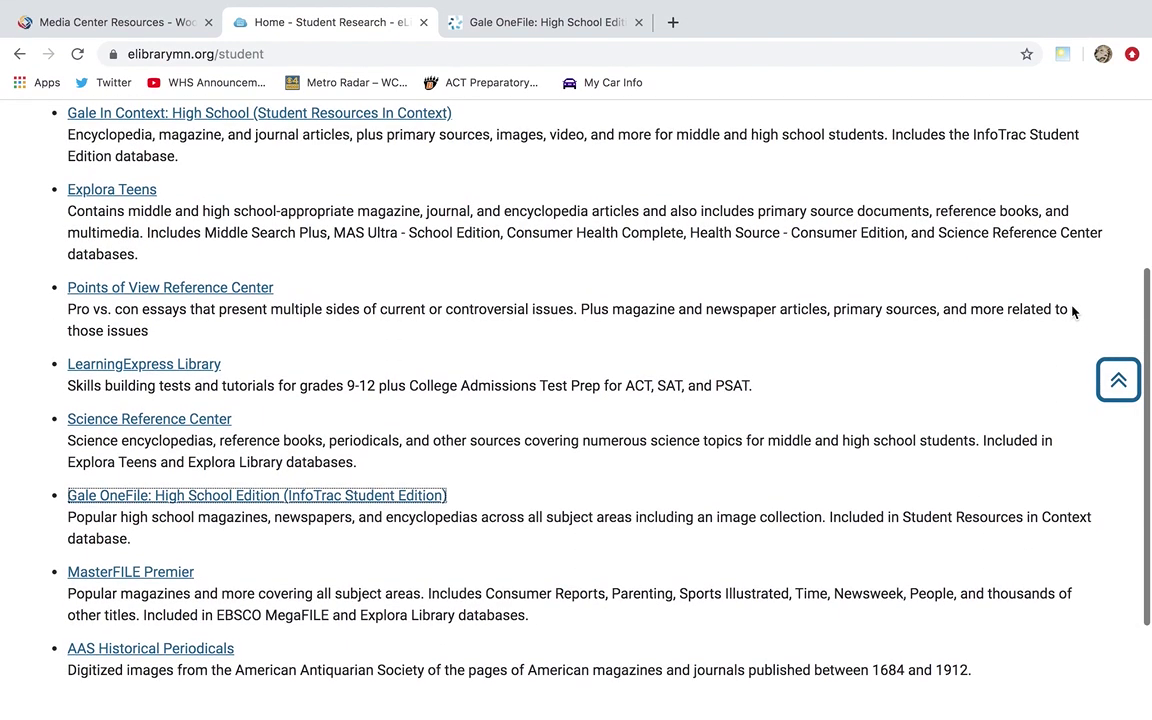
scroll(1071, 313, "down", 2)
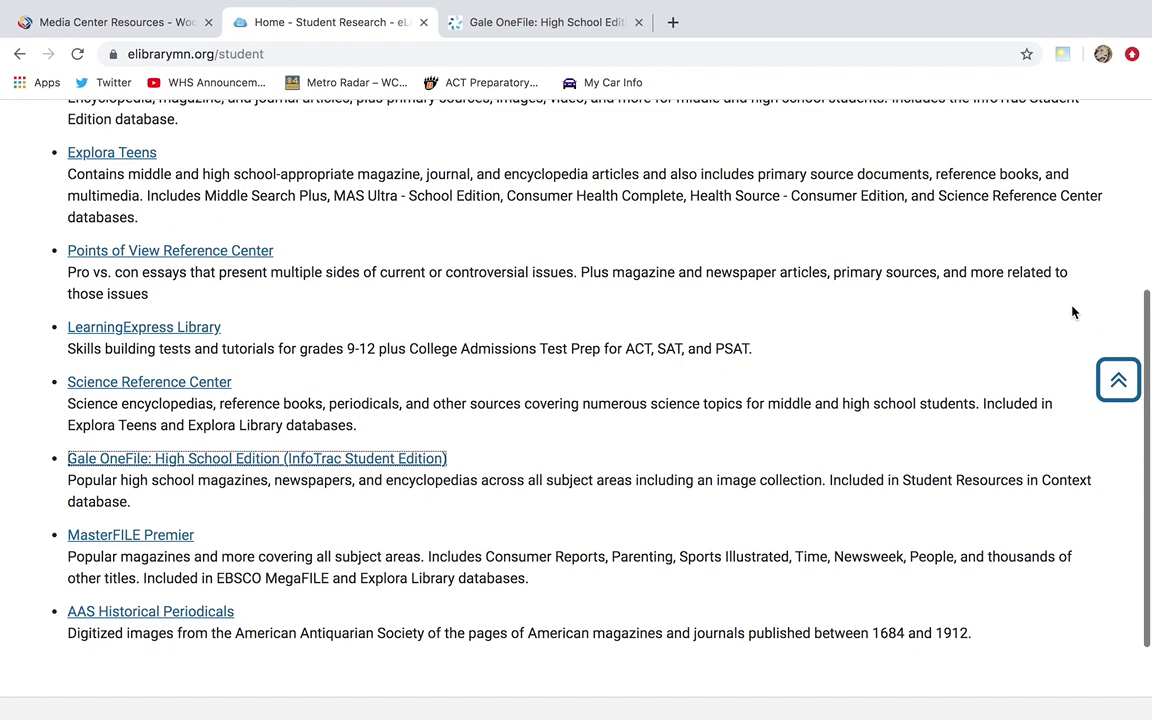
scroll(1071, 313, "up", 3)
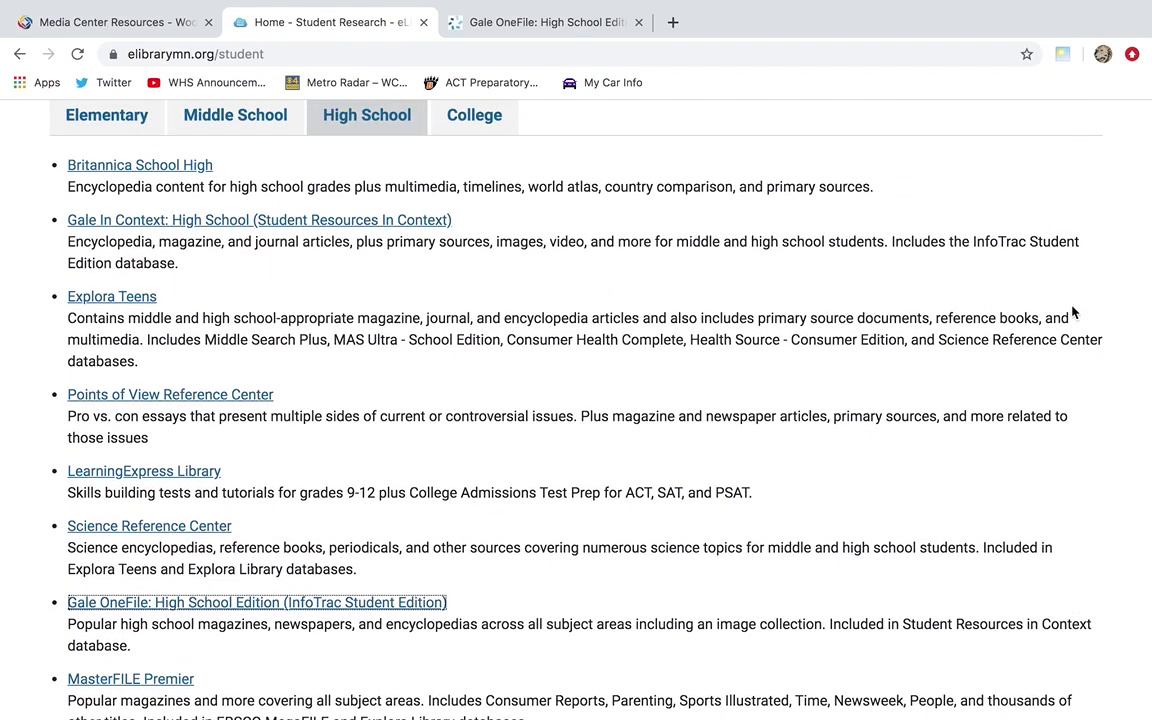
scroll(1071, 313, "down", 5)
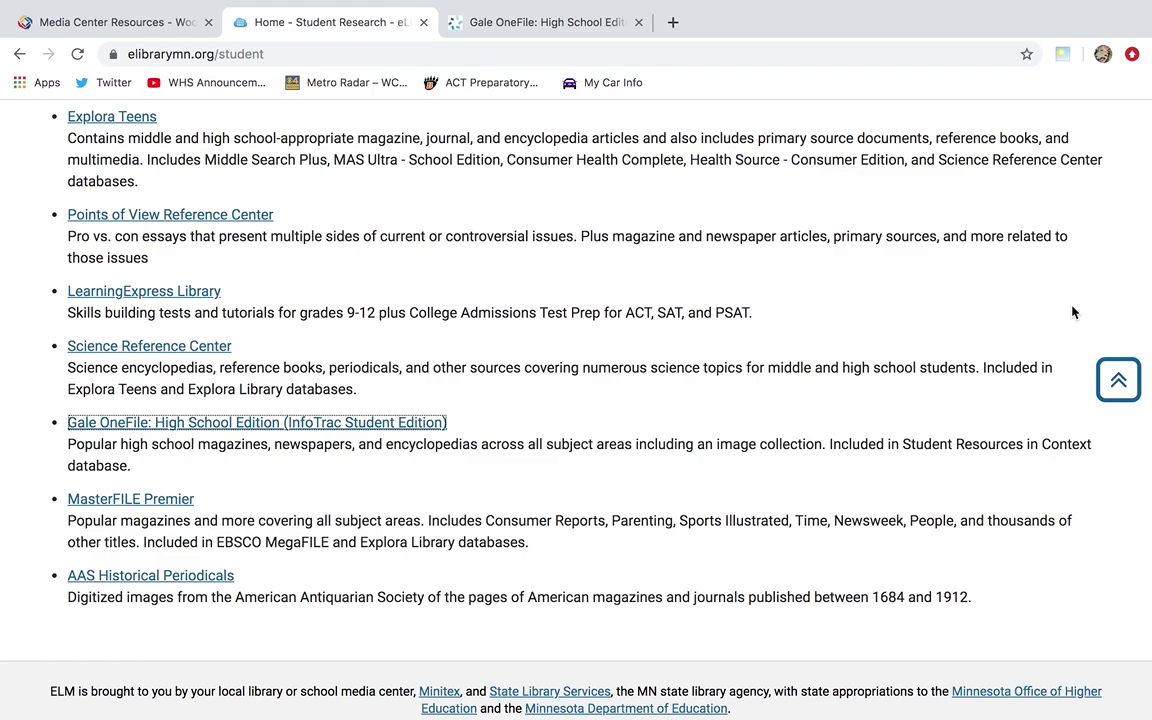
scroll(1072, 313, "up", 3)
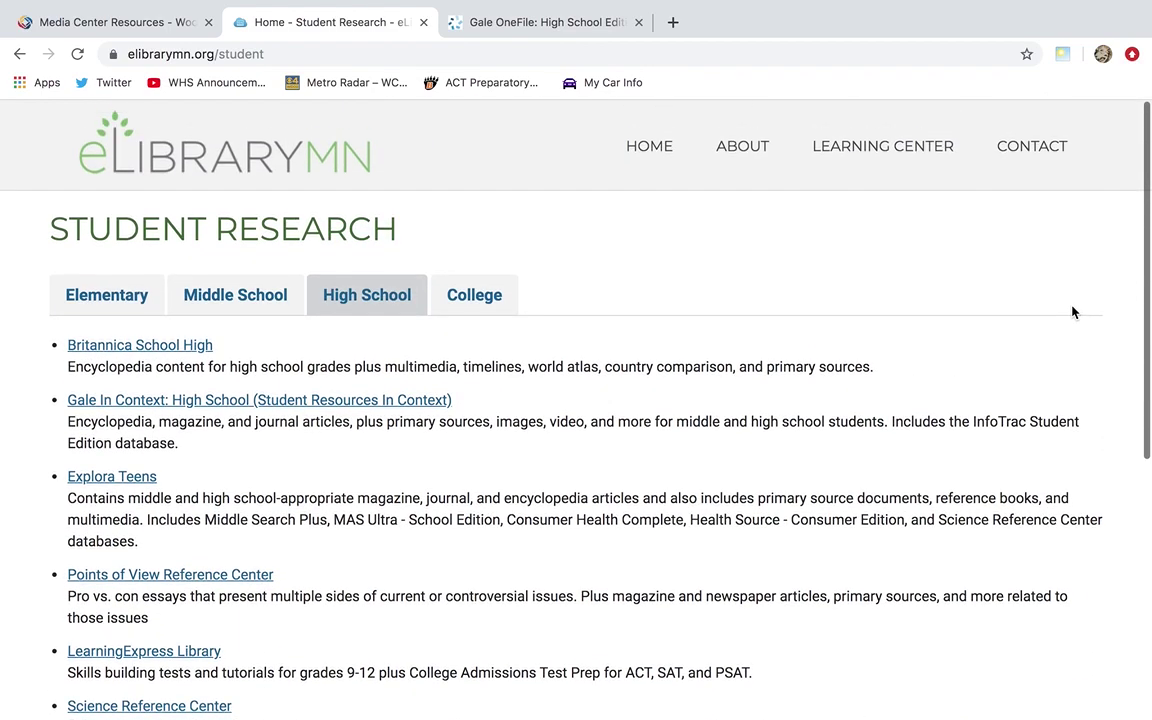
scroll(1072, 313, "down", 1)
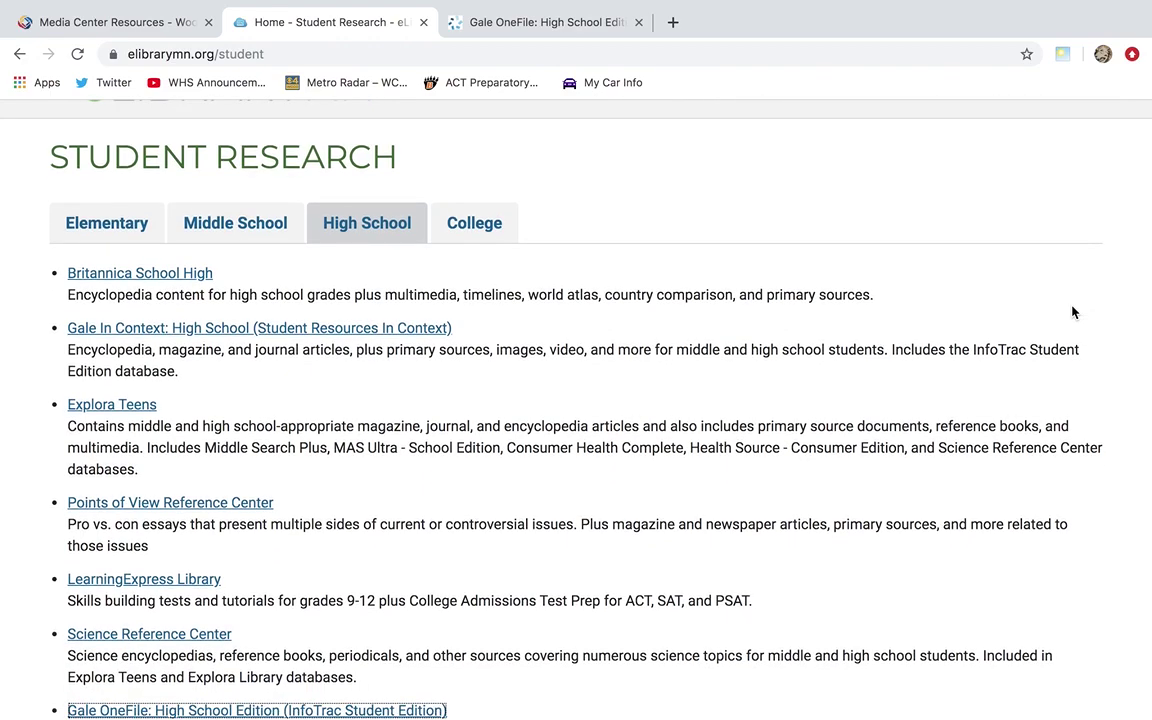
scroll(1072, 313, "up", 1)
scroll(1072, 313, "down", 1)
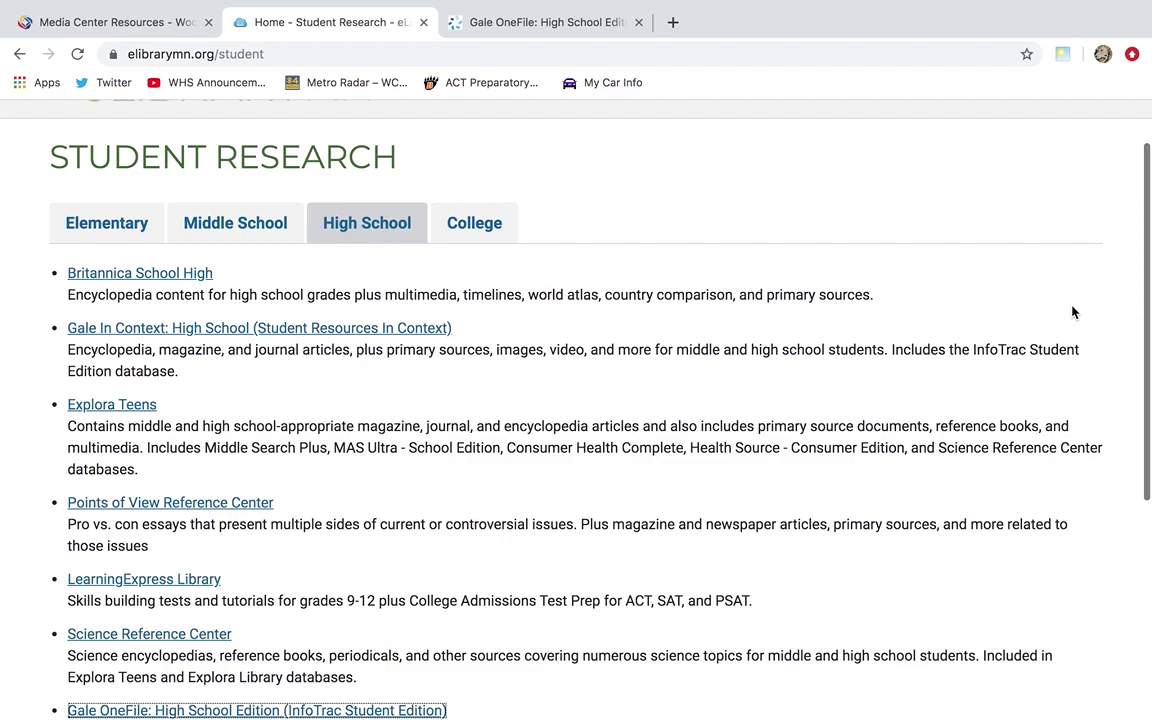